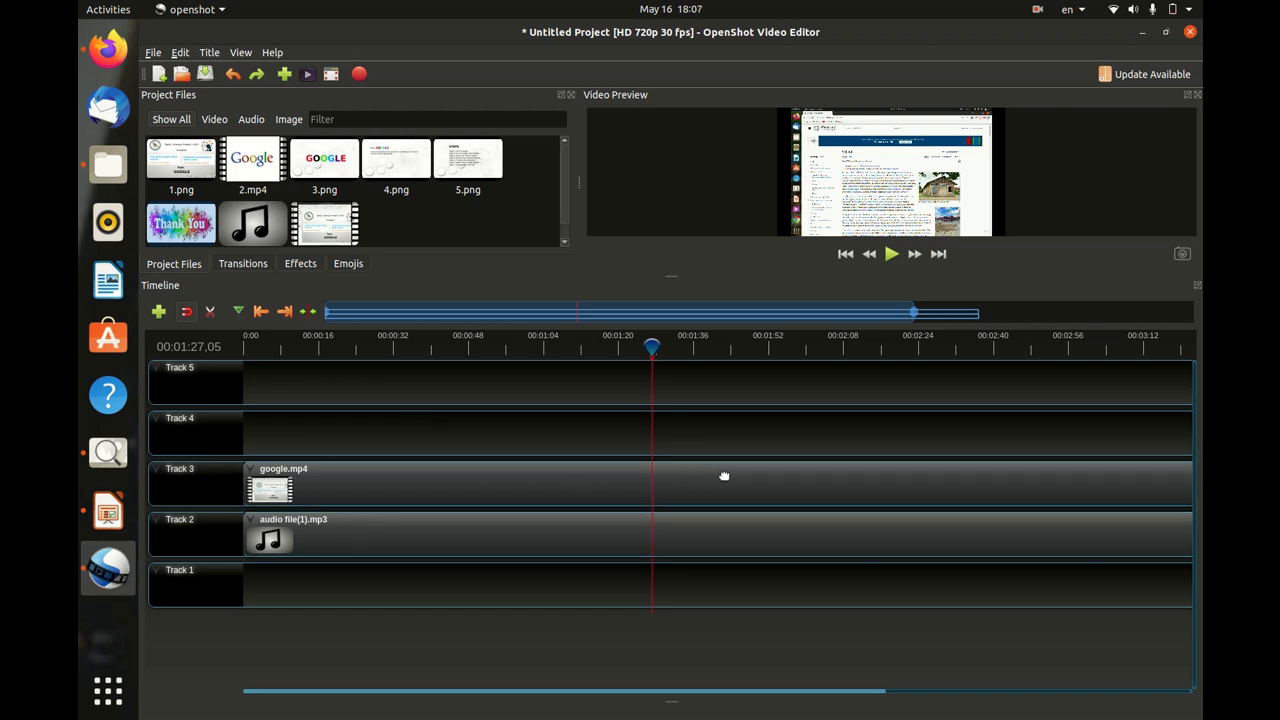
- Play the timeline from about 00:02:51 to find the section of google.mp4 to cut
scroll(793, 480, right, 5)
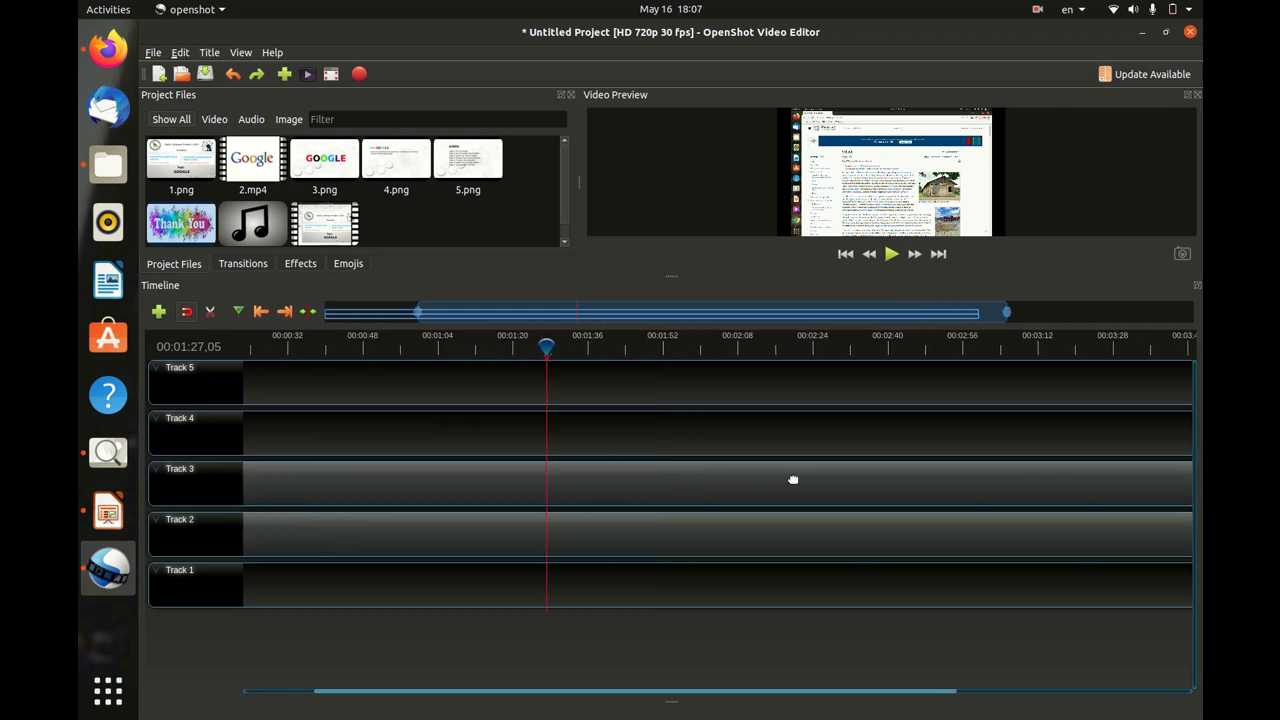
scroll(793, 480, left, 5)
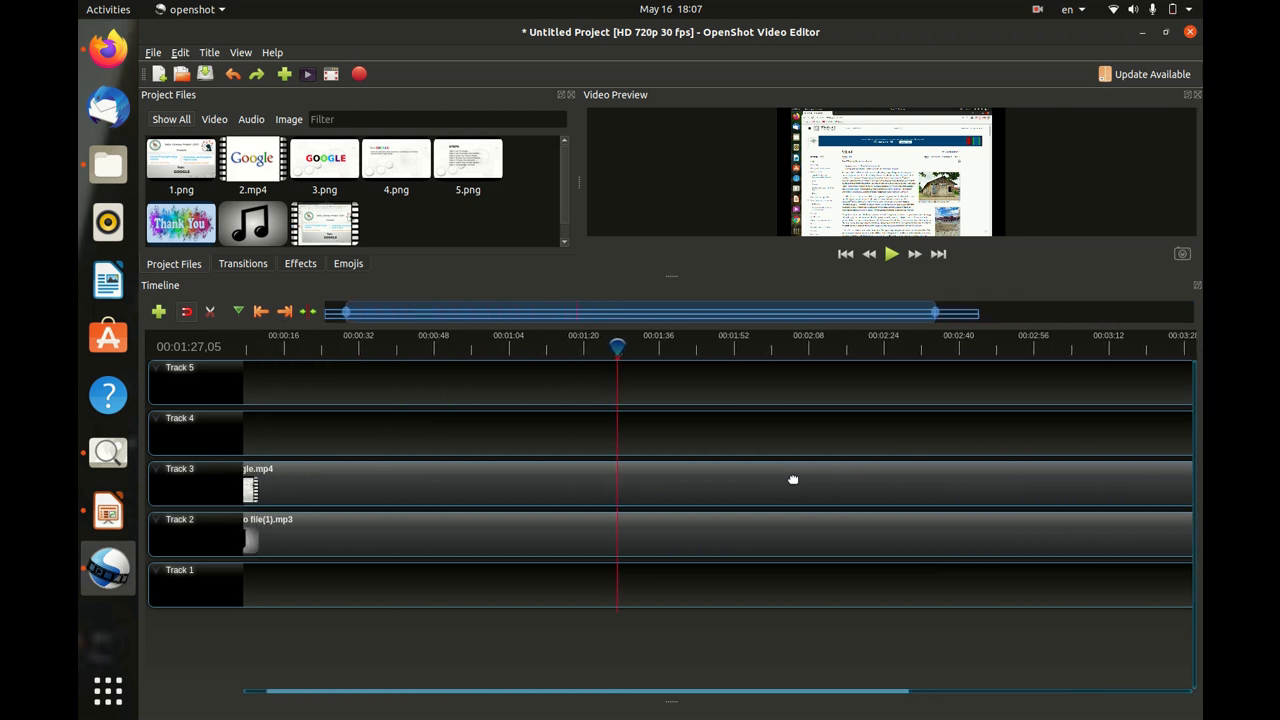
drag(620, 349, 1009, 355)
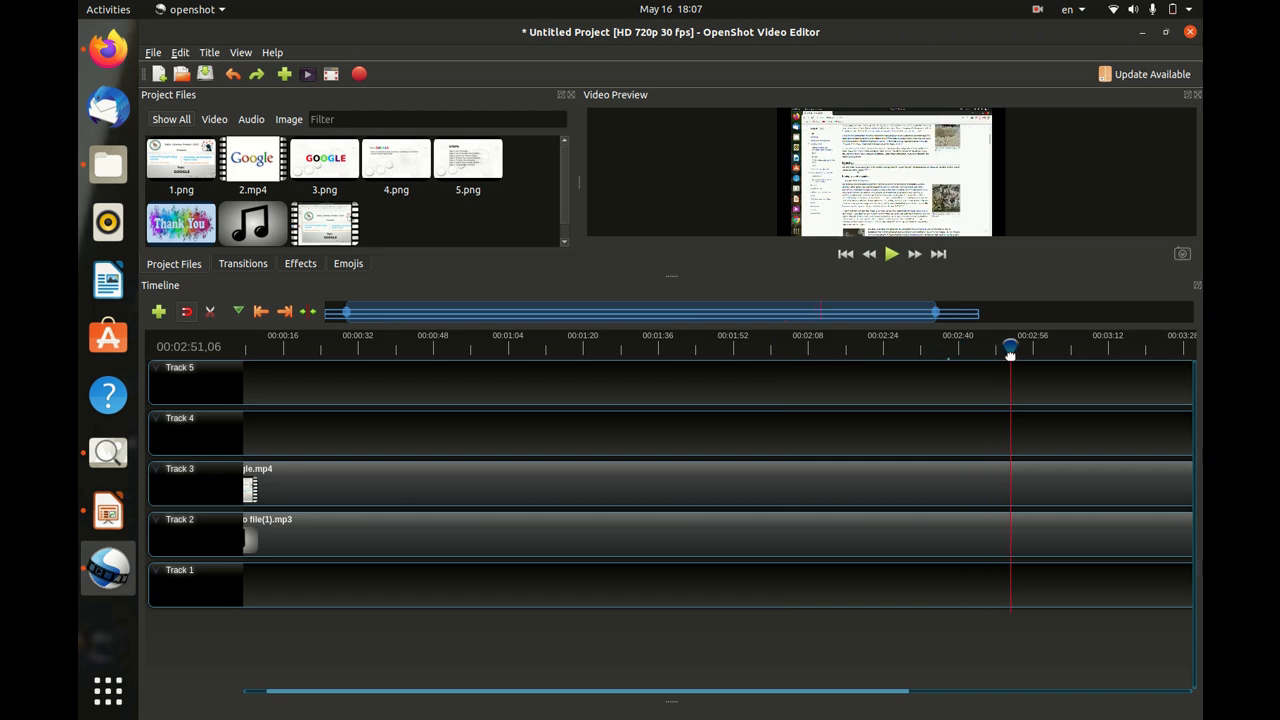
scroll(868, 512, right, 5)
scroll(868, 512, left, 3)
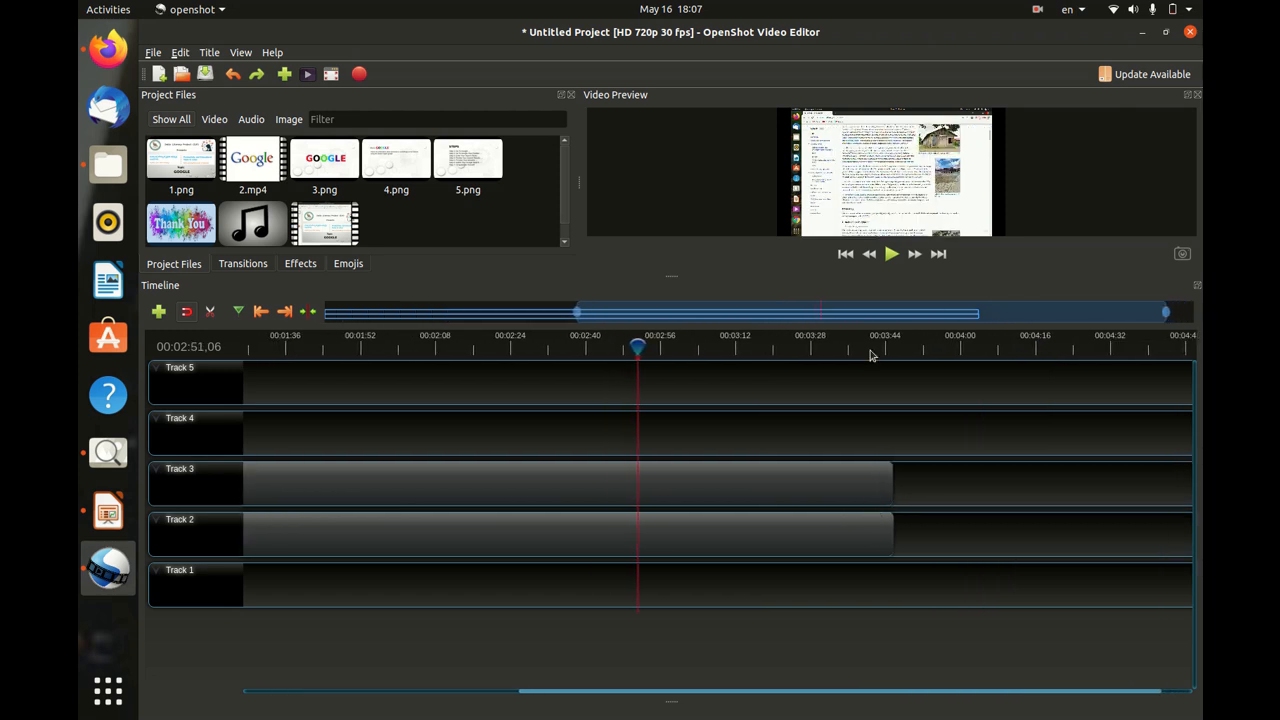
click(891, 255)
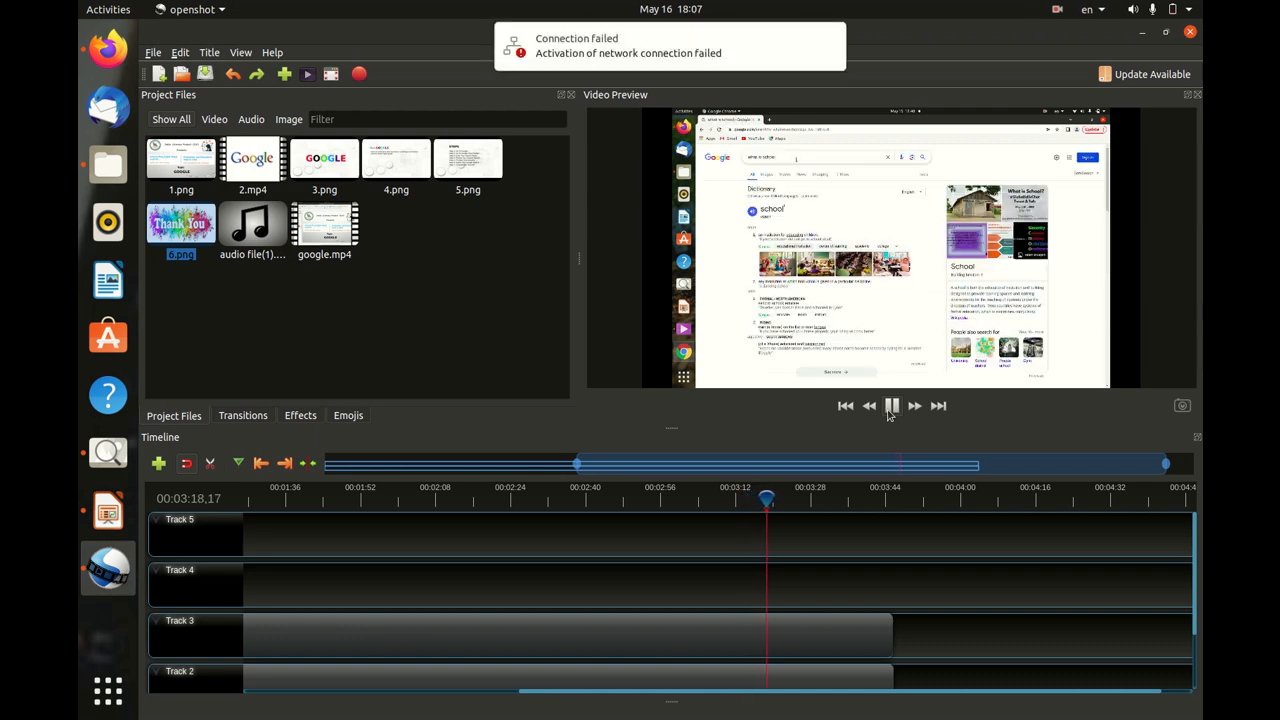
click(889, 410)
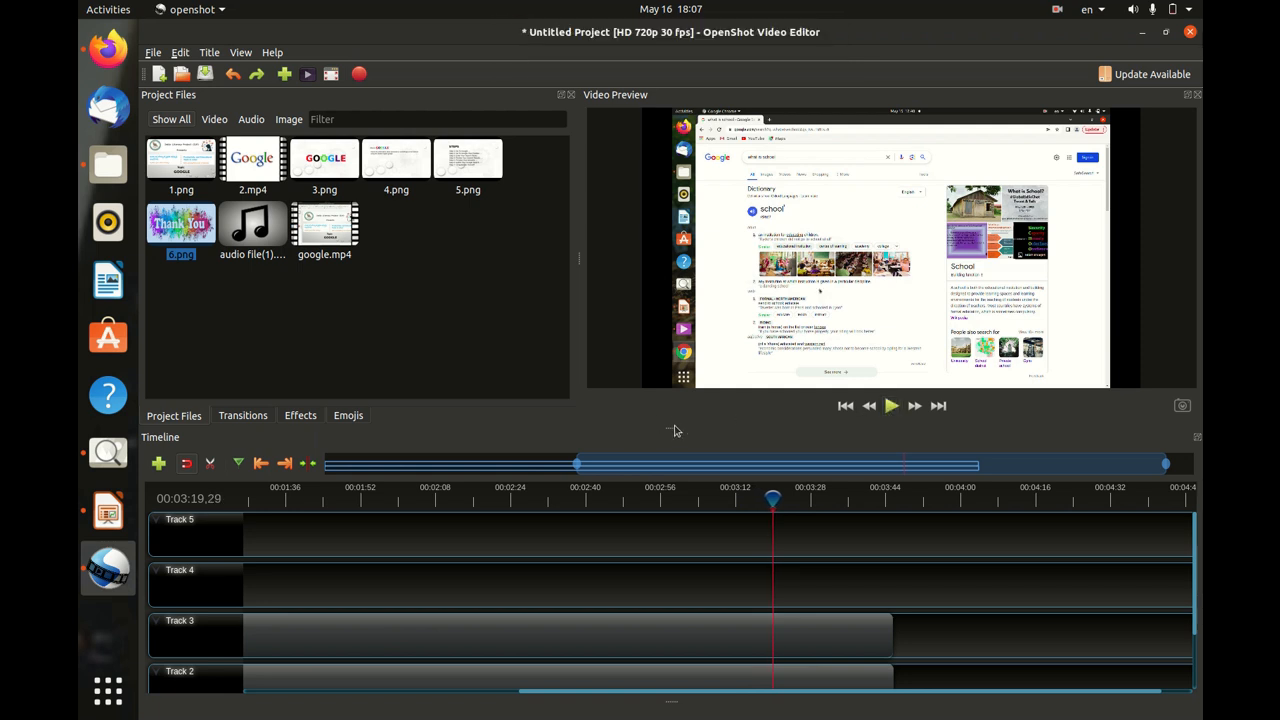
- Slice the google.mp4 clip on Track 3 and the audio clip on Track 2 at 00:03:01,25
drag(673, 425, 649, 313)
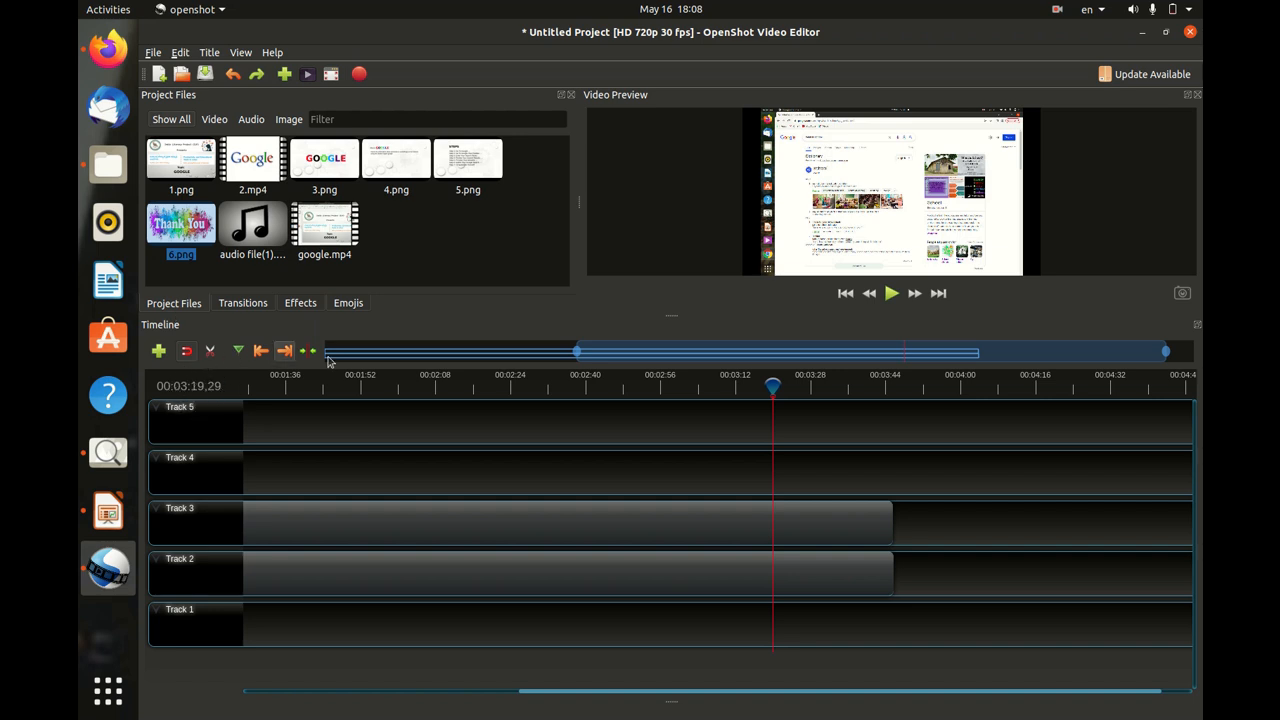
click(754, 386)
drag(753, 386, 687, 390)
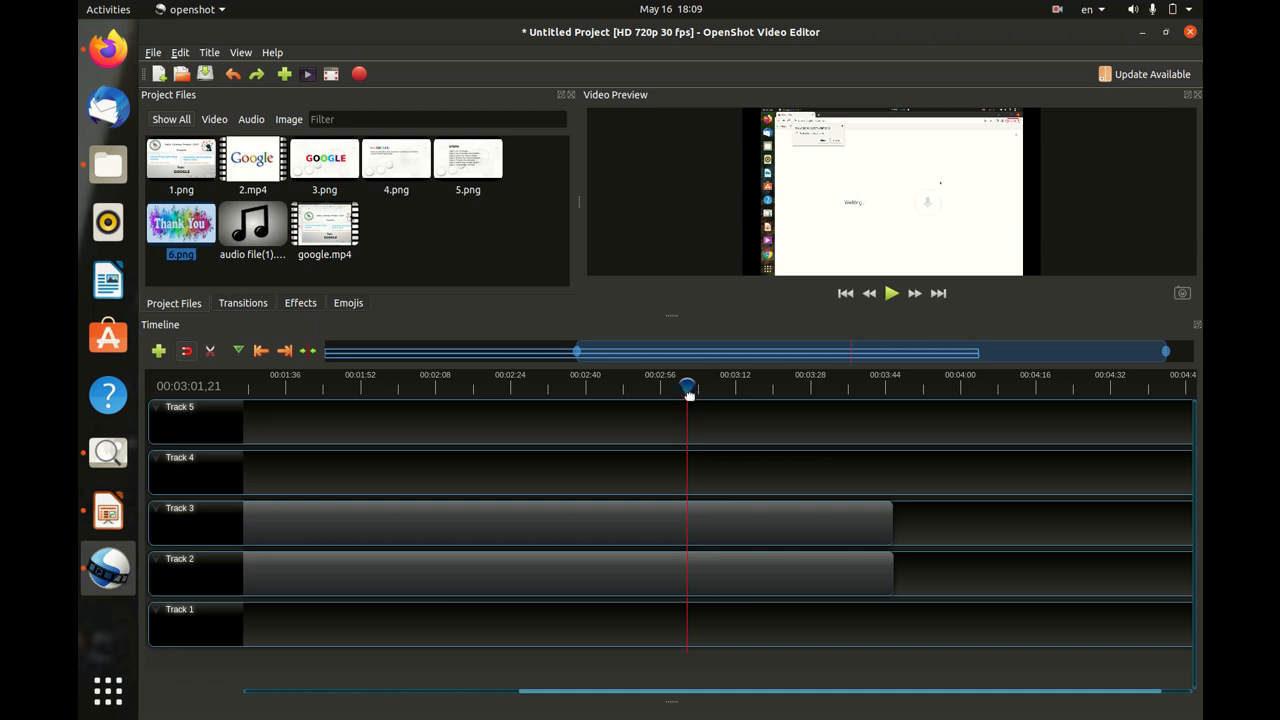
mouse_move(688, 394)
mouse_down()
mouse_move(711, 393)
mouse_move(669, 393)
mouse_move(688, 386)
mouse_up()
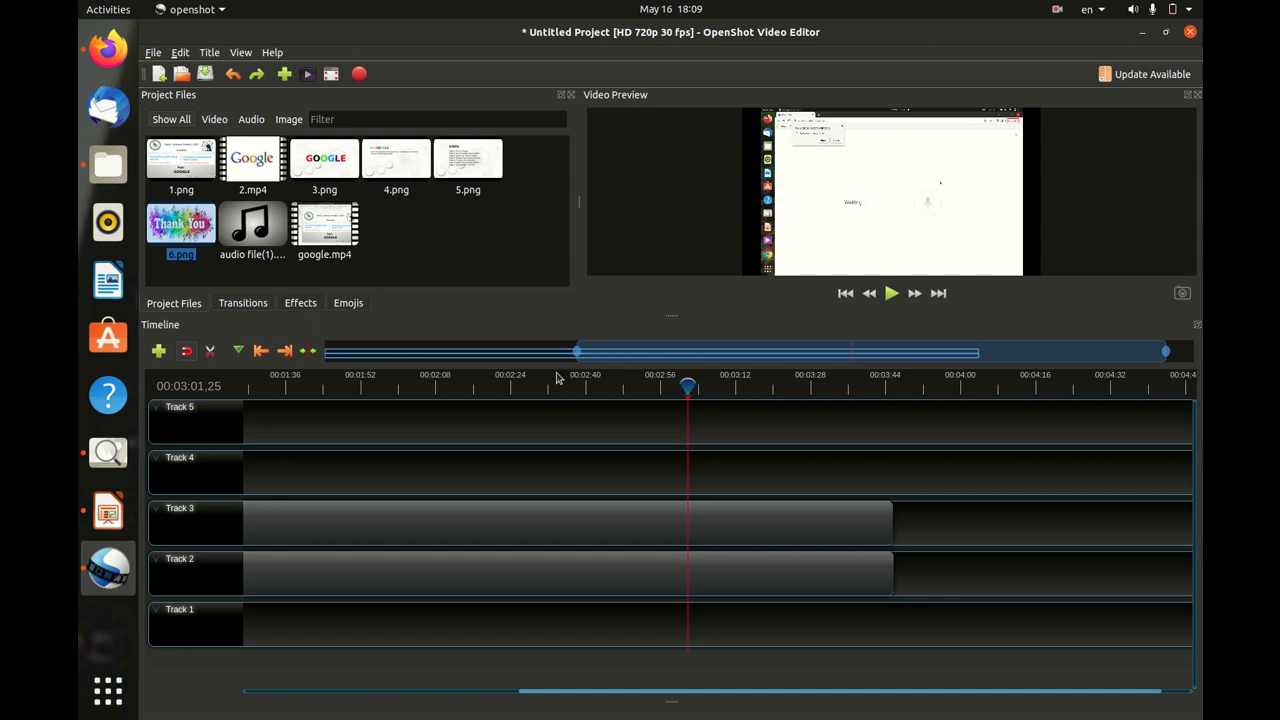
click(211, 357)
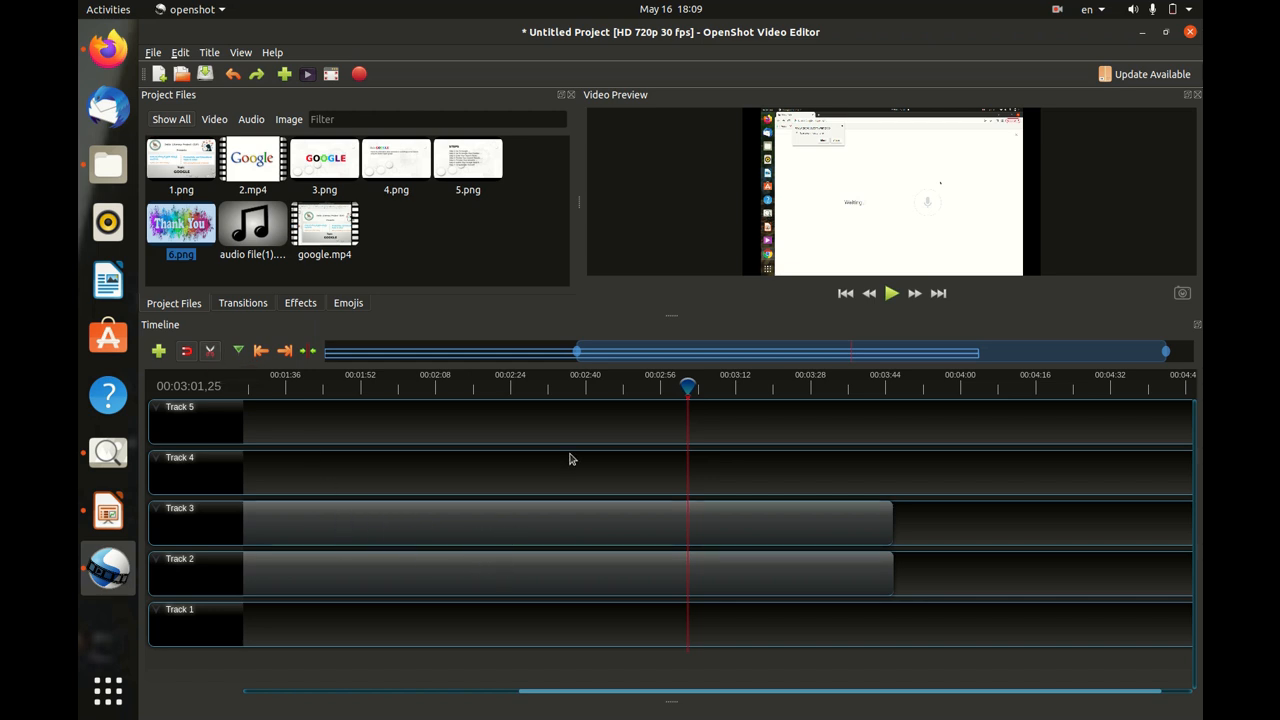
click(688, 510)
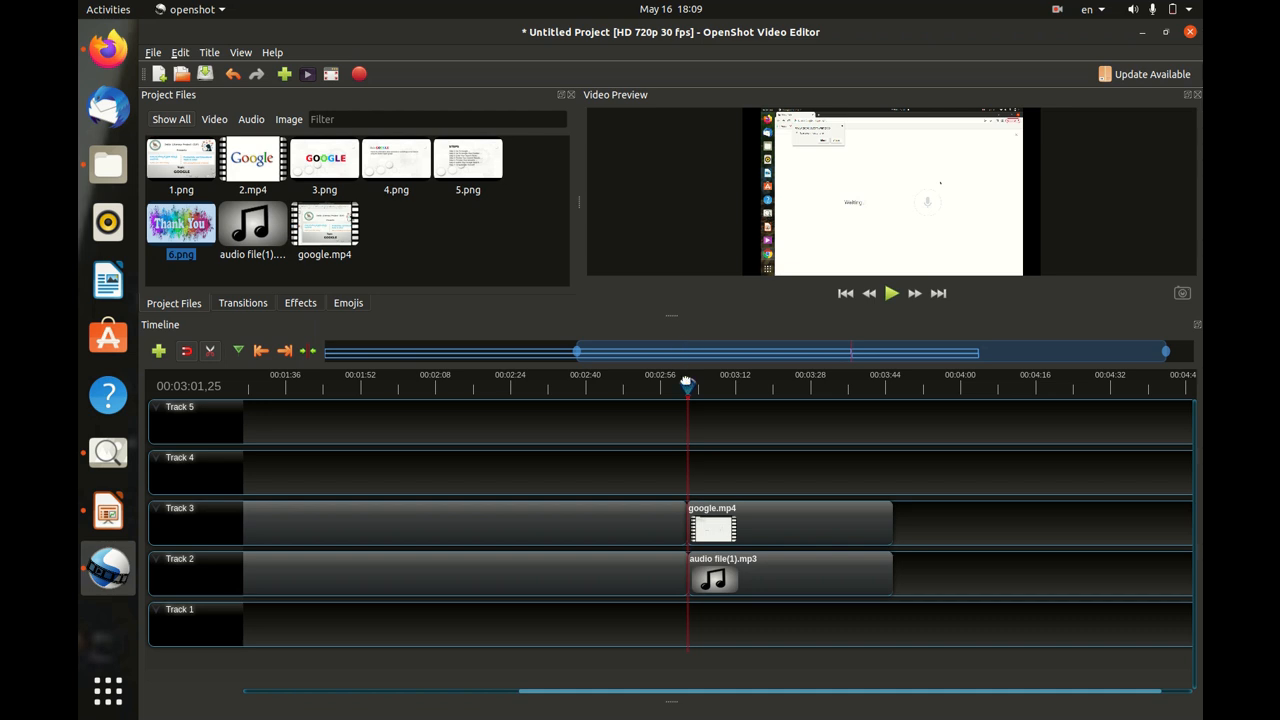
- Slice the video clip on Track 3 and the audio clip on Track 2 again at 00:03:15,01
drag(688, 385, 748, 385)
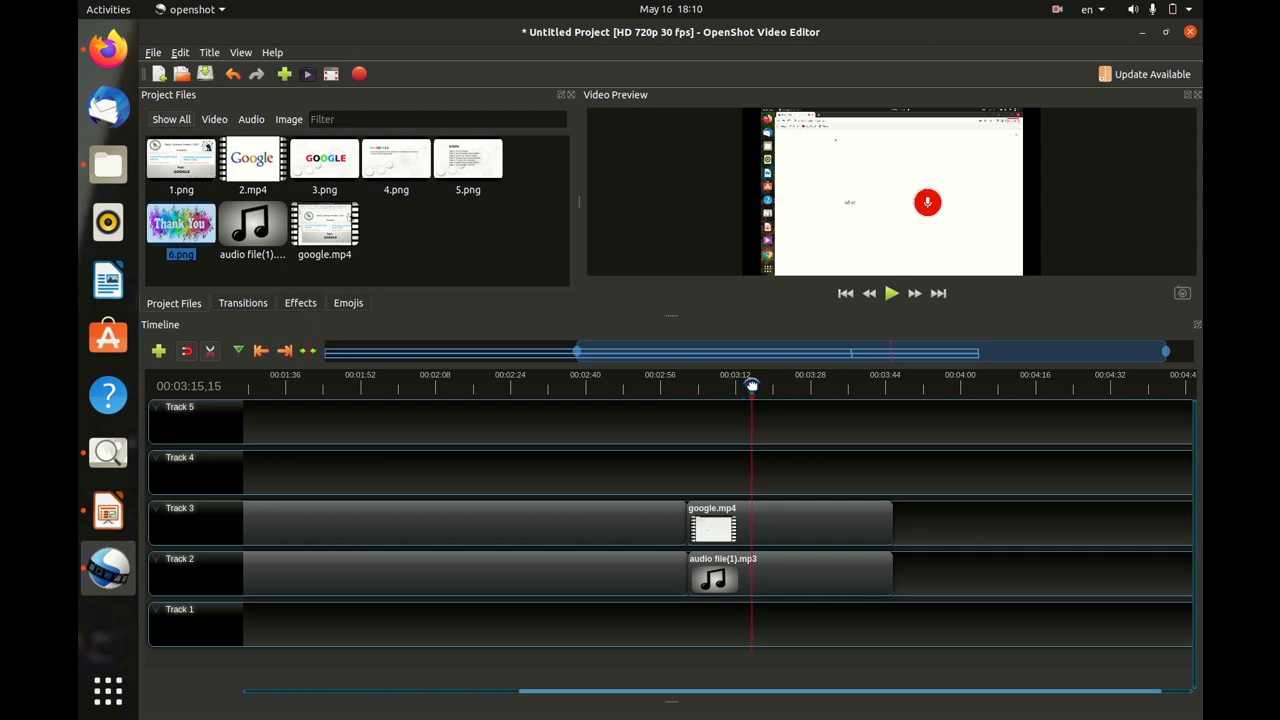
drag(752, 386, 749, 386)
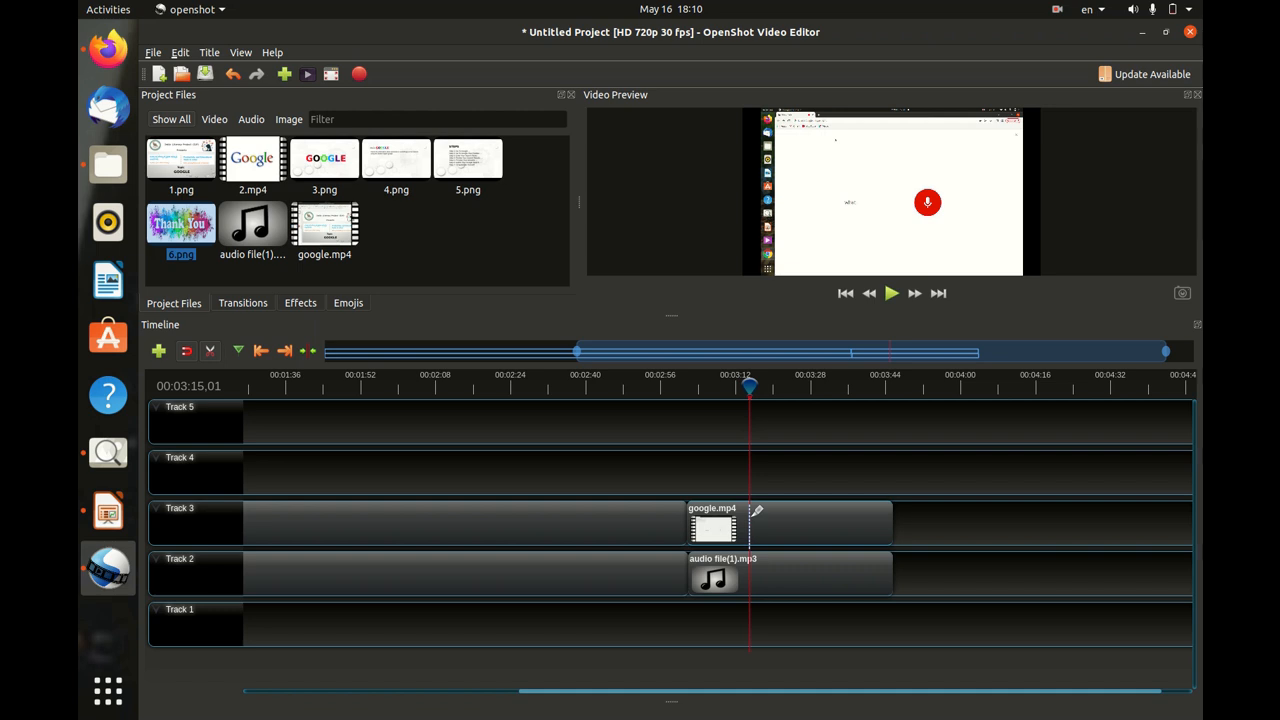
key(c)
click(752, 514)
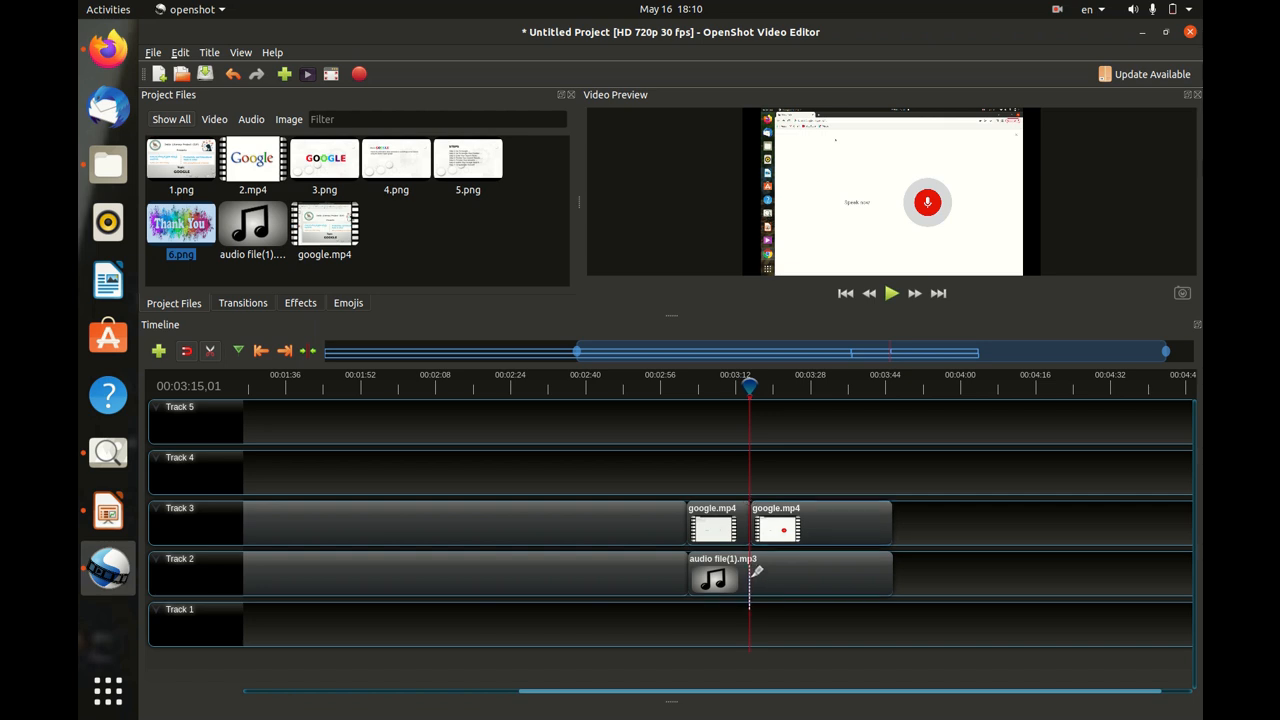
click(750, 570)
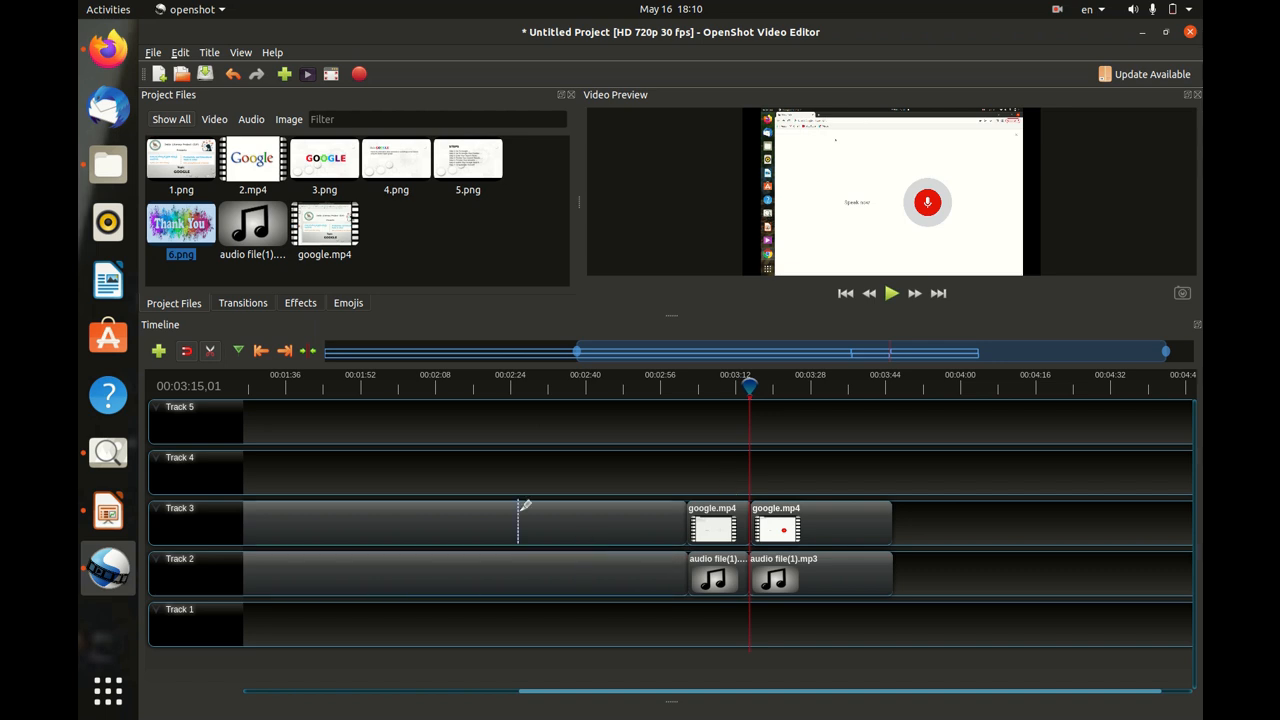
click(213, 350)
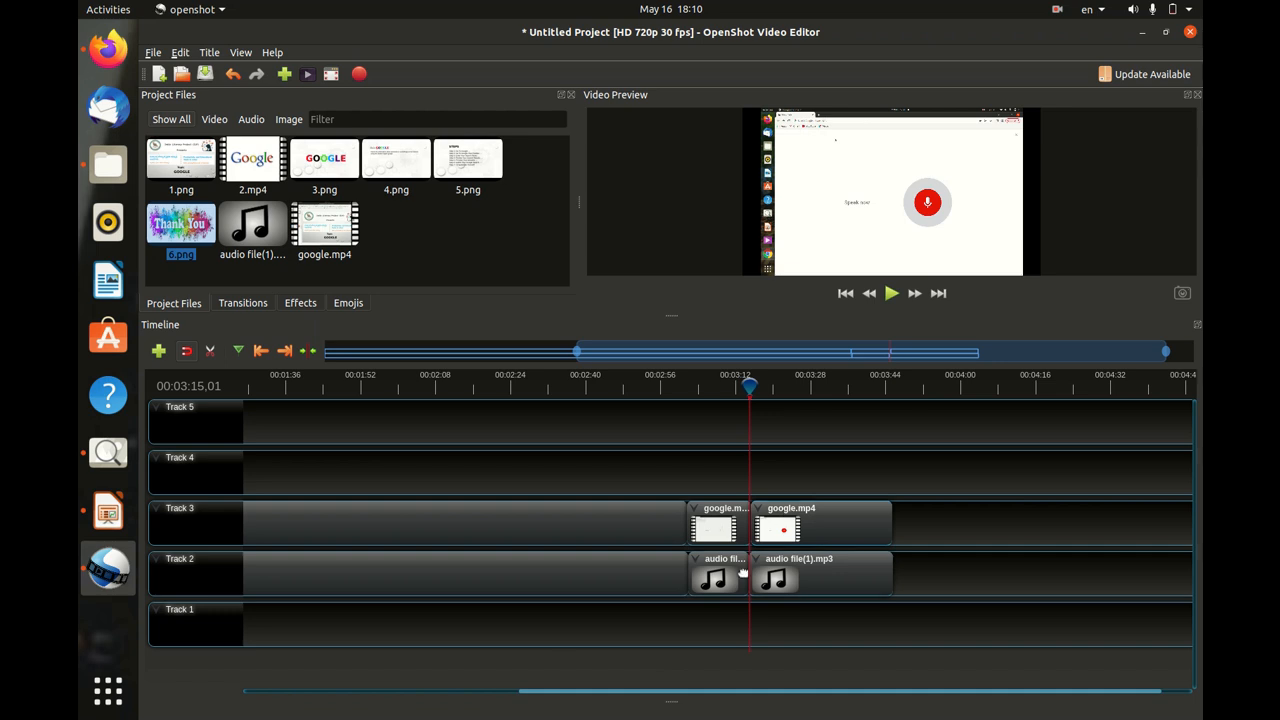
- Remove the google.mp4 and audio file(1).mp3 segments between the two cuts on Tracks 3 and 2
right_click(695, 512)
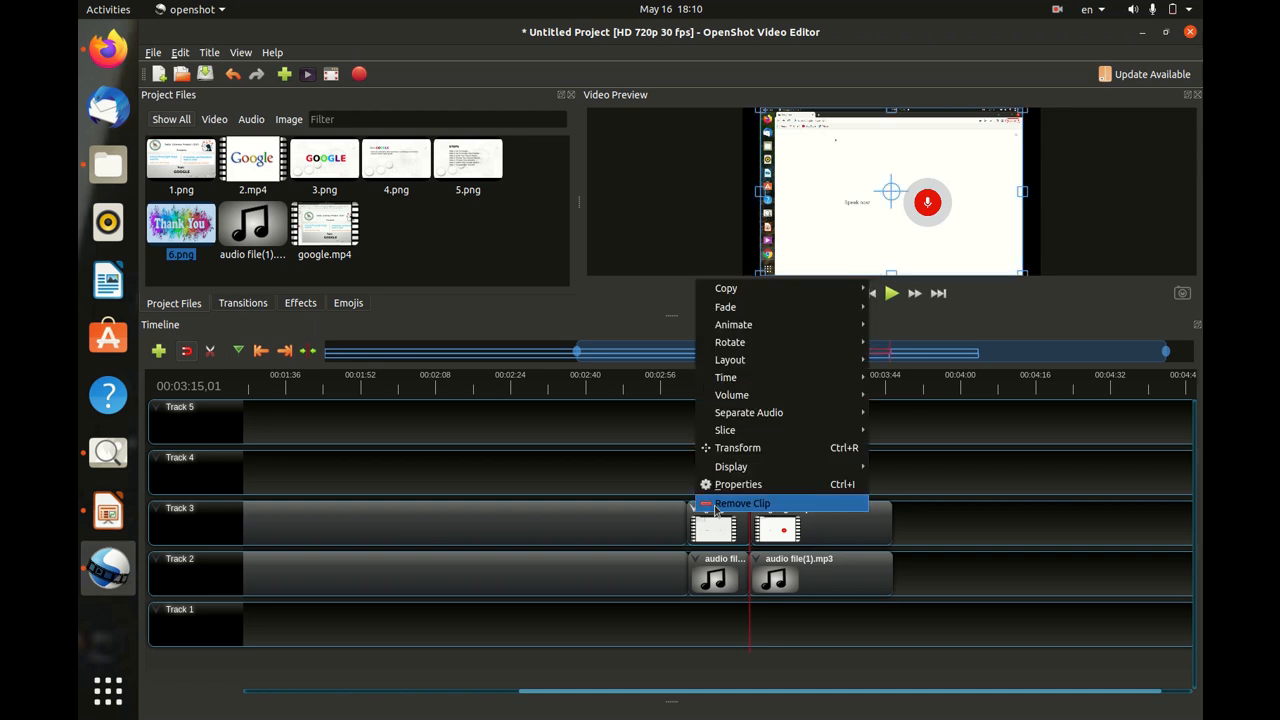
click(740, 503)
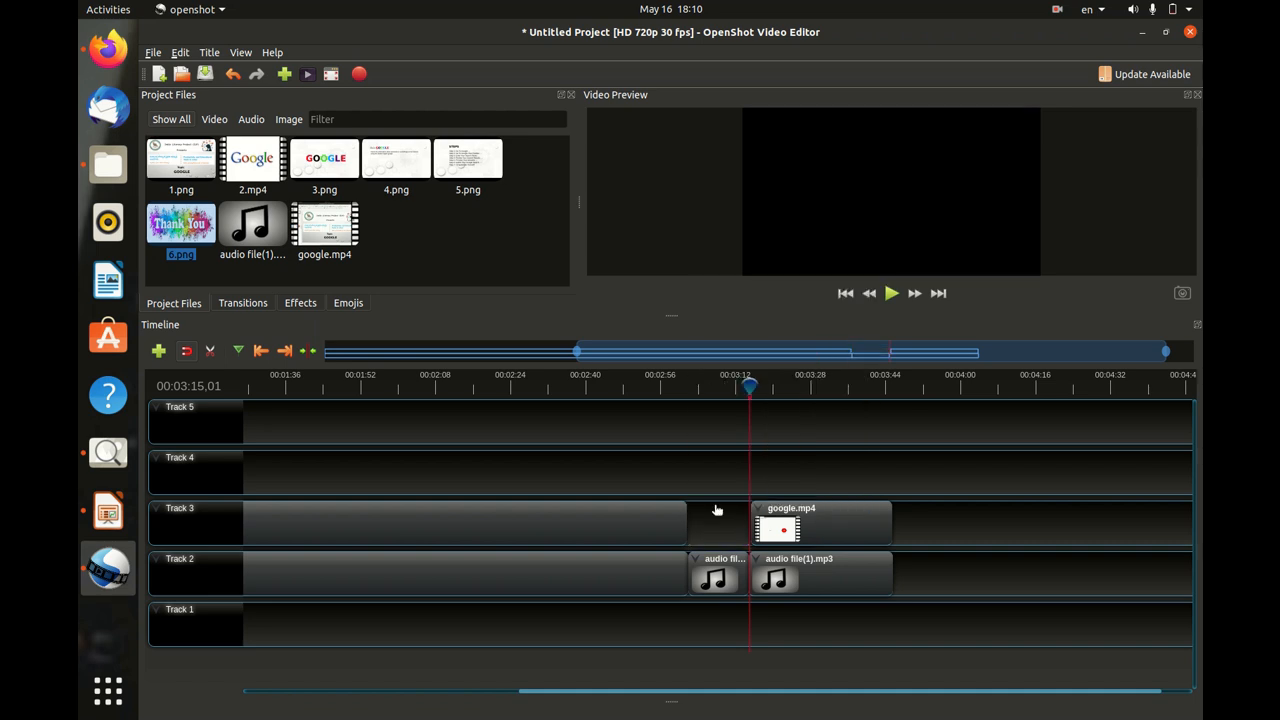
right_click(697, 563)
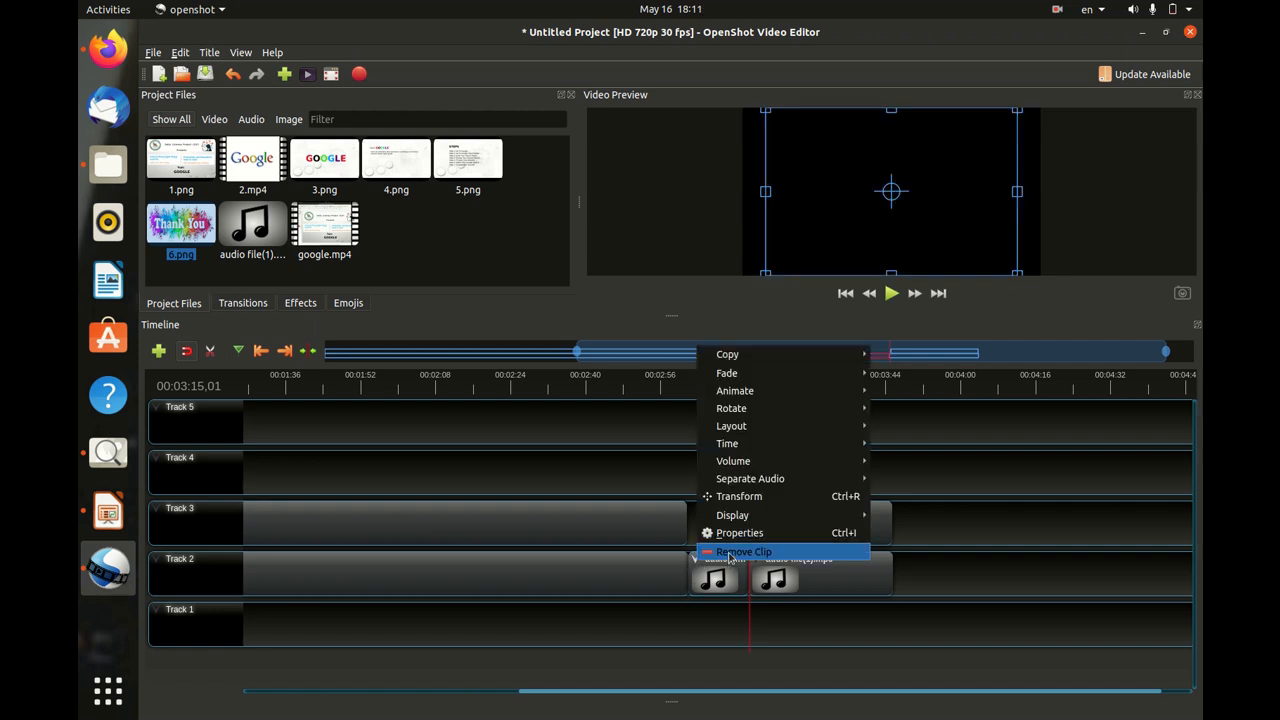
click(729, 553)
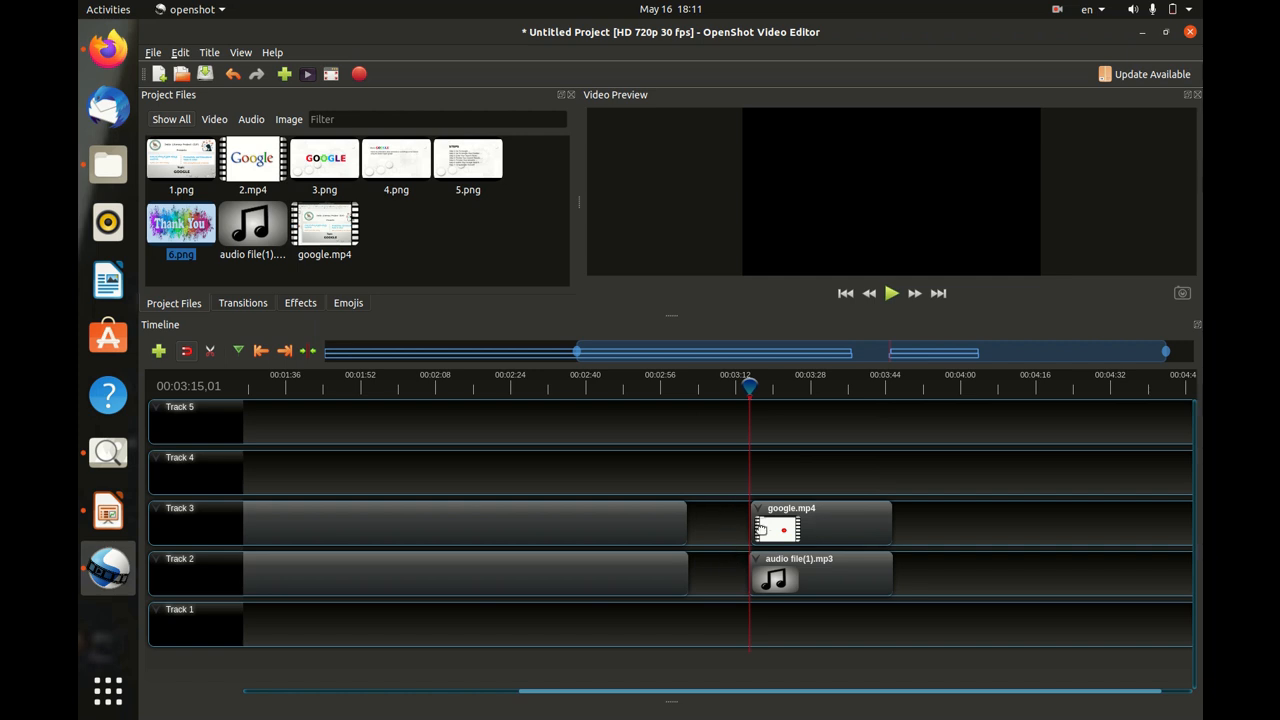
- Move the remaining video and audio segments on Tracks 3 and 2 earlier to close the gap at the first cut
drag(770, 524, 707, 524)
click(829, 584)
drag(829, 584, 770, 584)
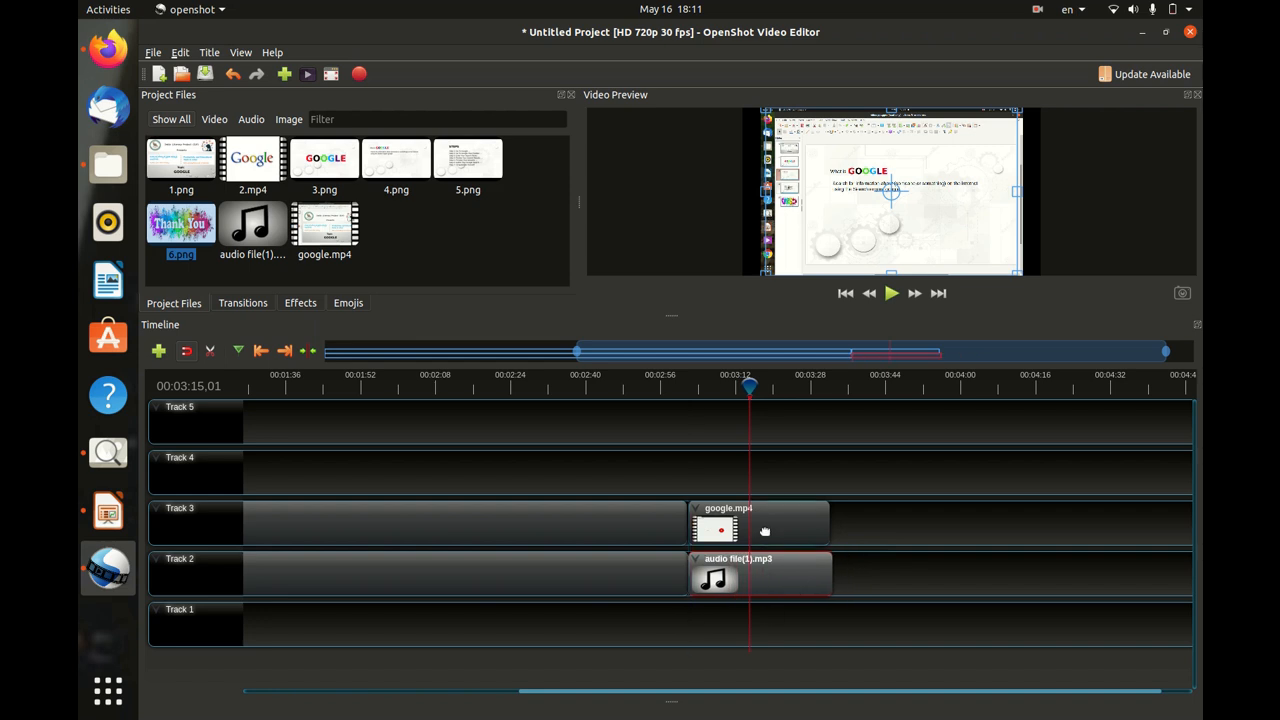
click(690, 530)
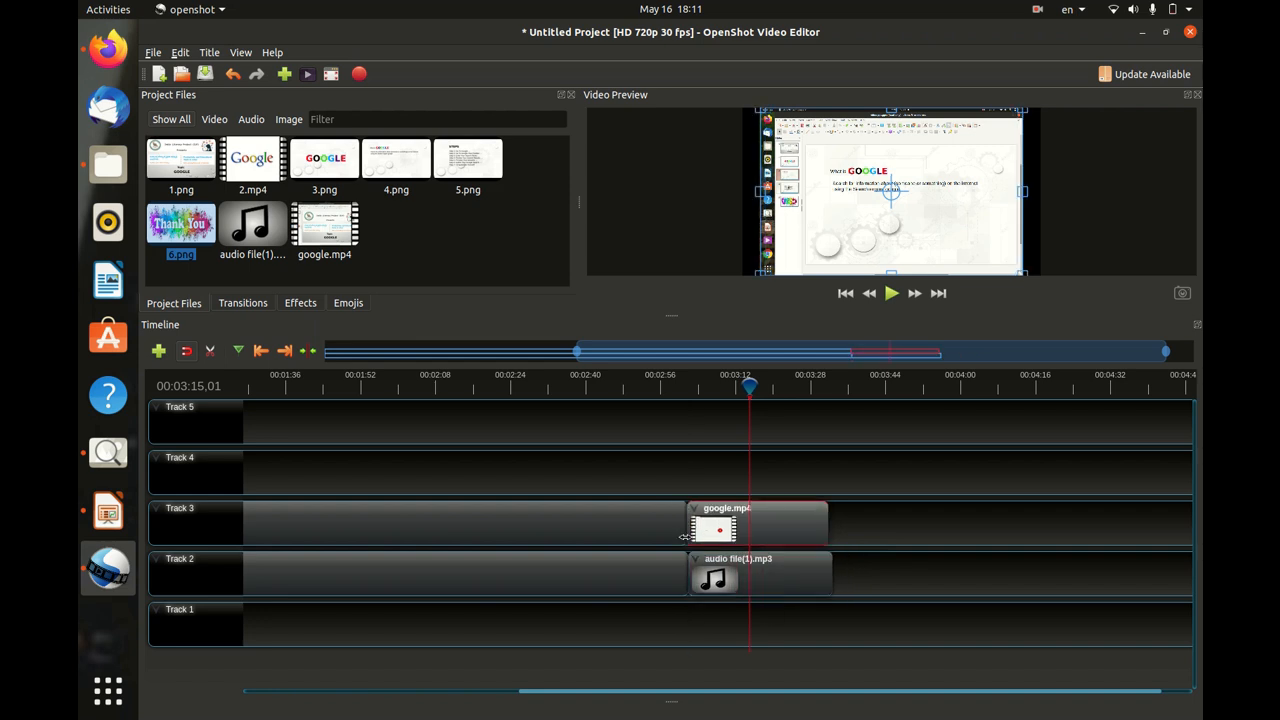
click(857, 532)
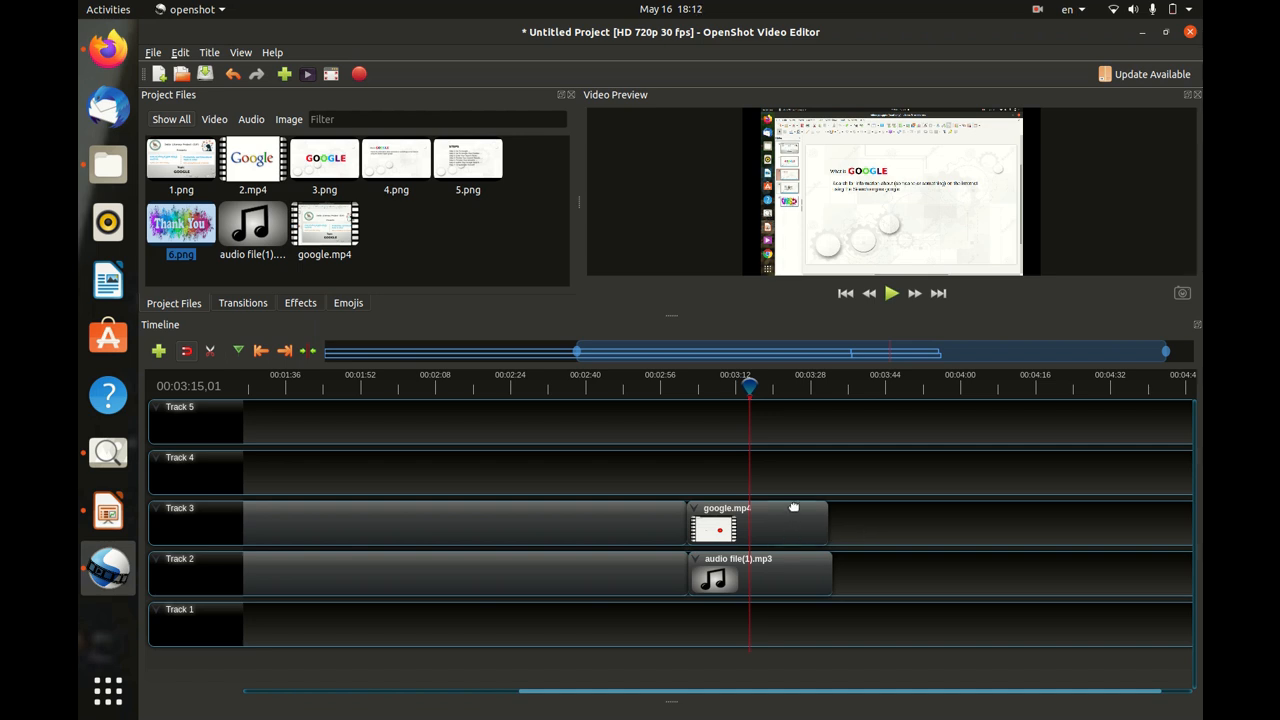
- Duplicate the short google.mp4 segment on Track 3, pasting the copy just after the original's end, and remove the copy
right_click(694, 507)
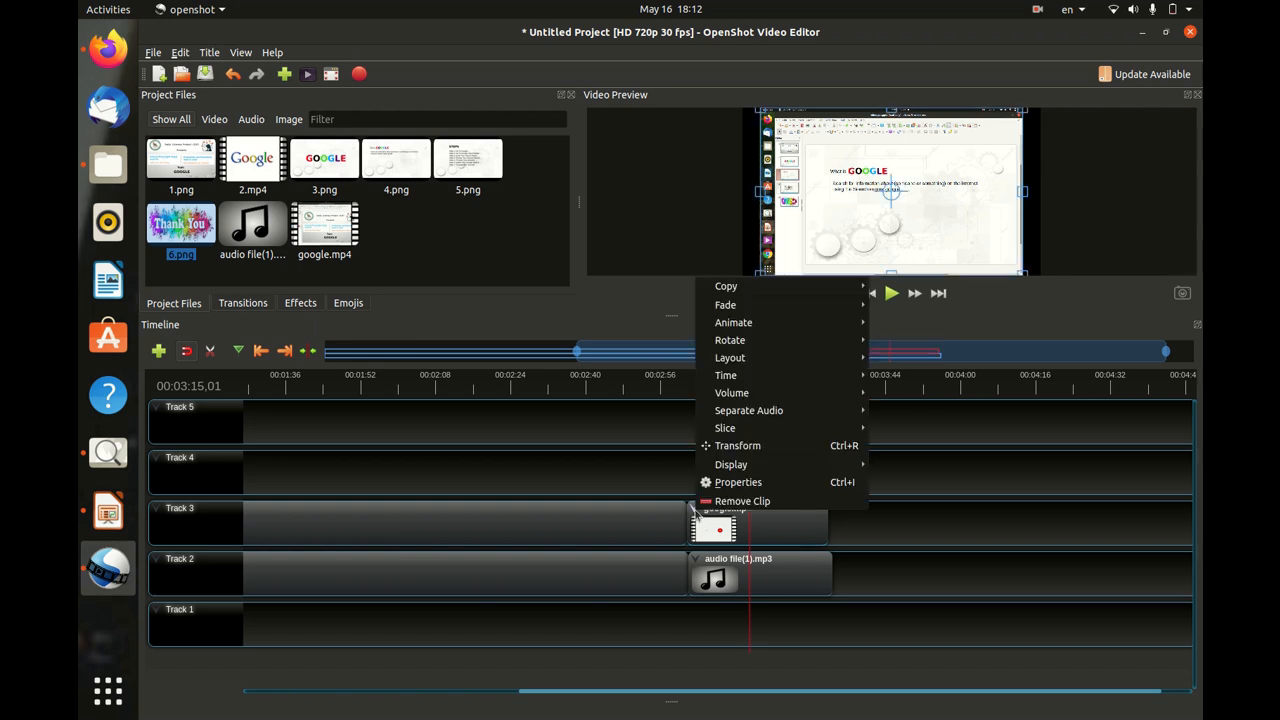
mouse_move(738, 290)
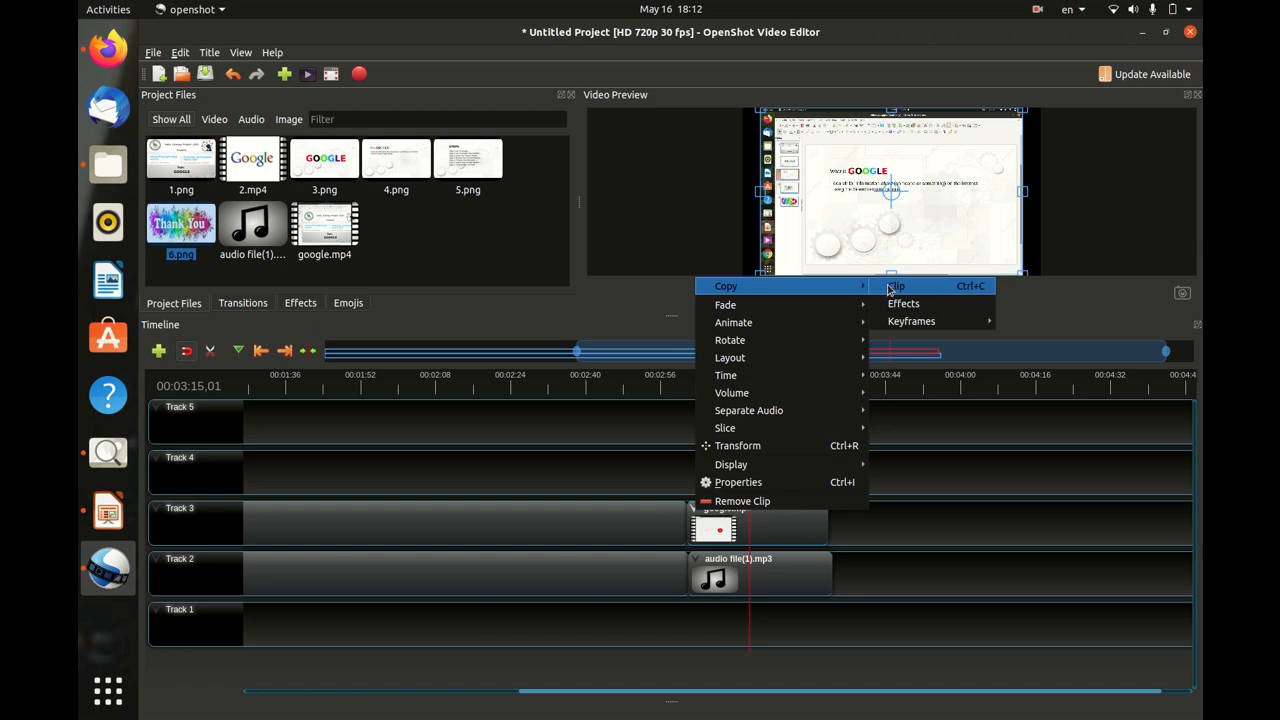
click(890, 287)
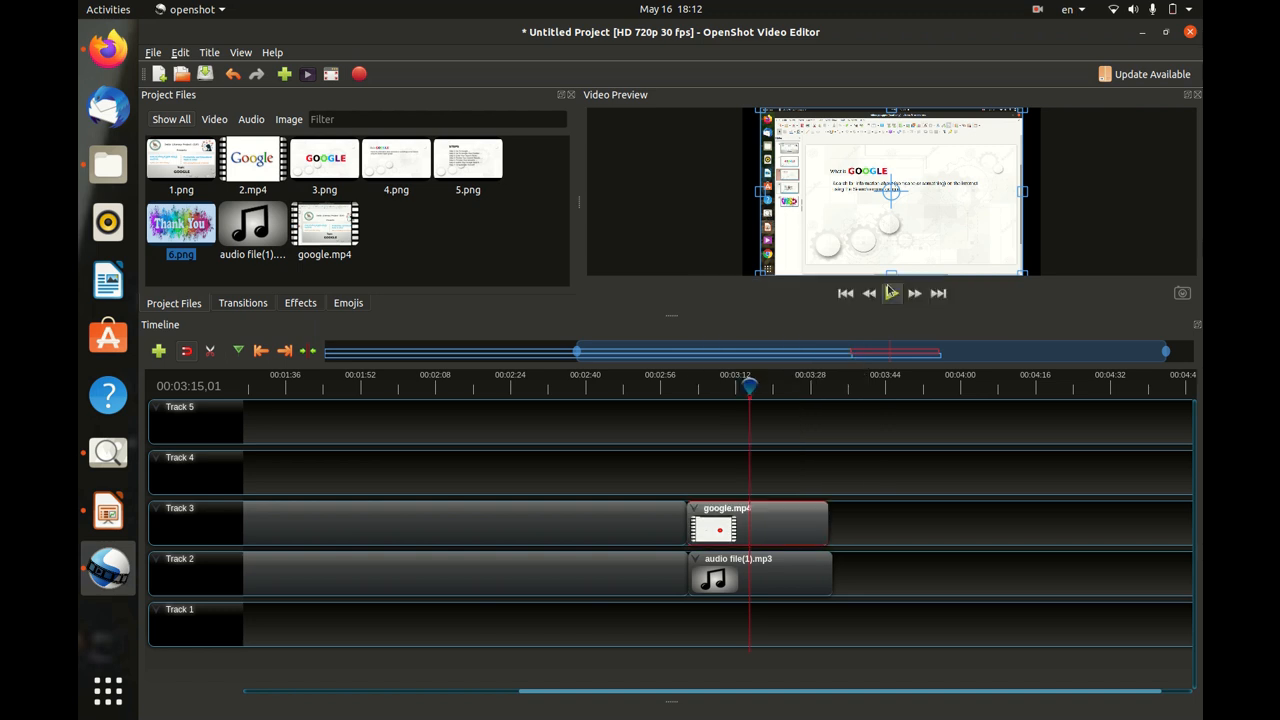
click(843, 540)
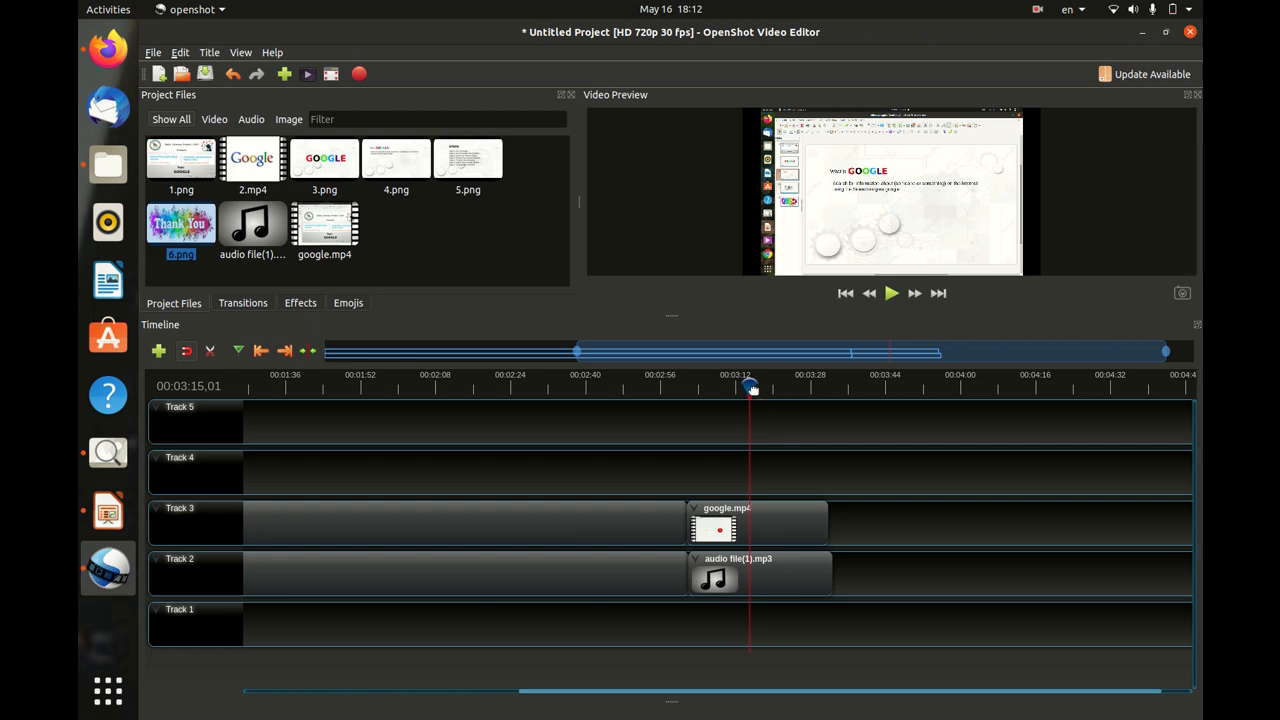
drag(751, 386, 831, 389)
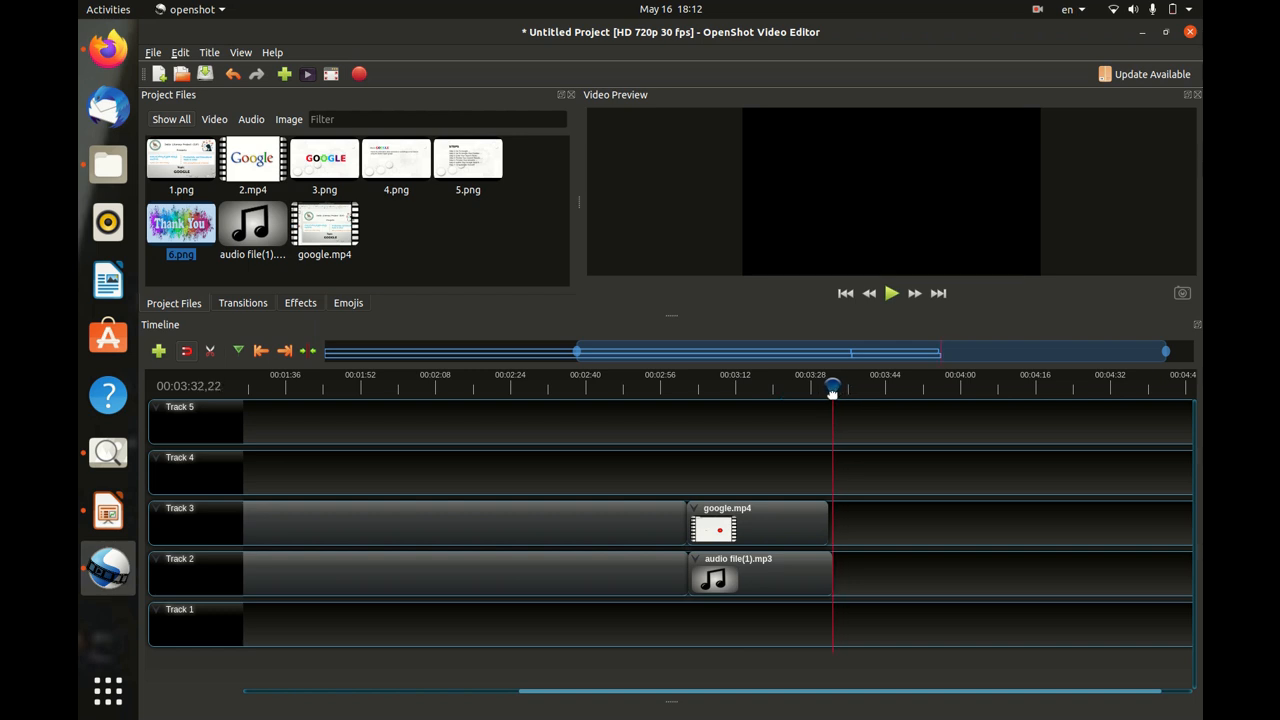
right_click(838, 535)
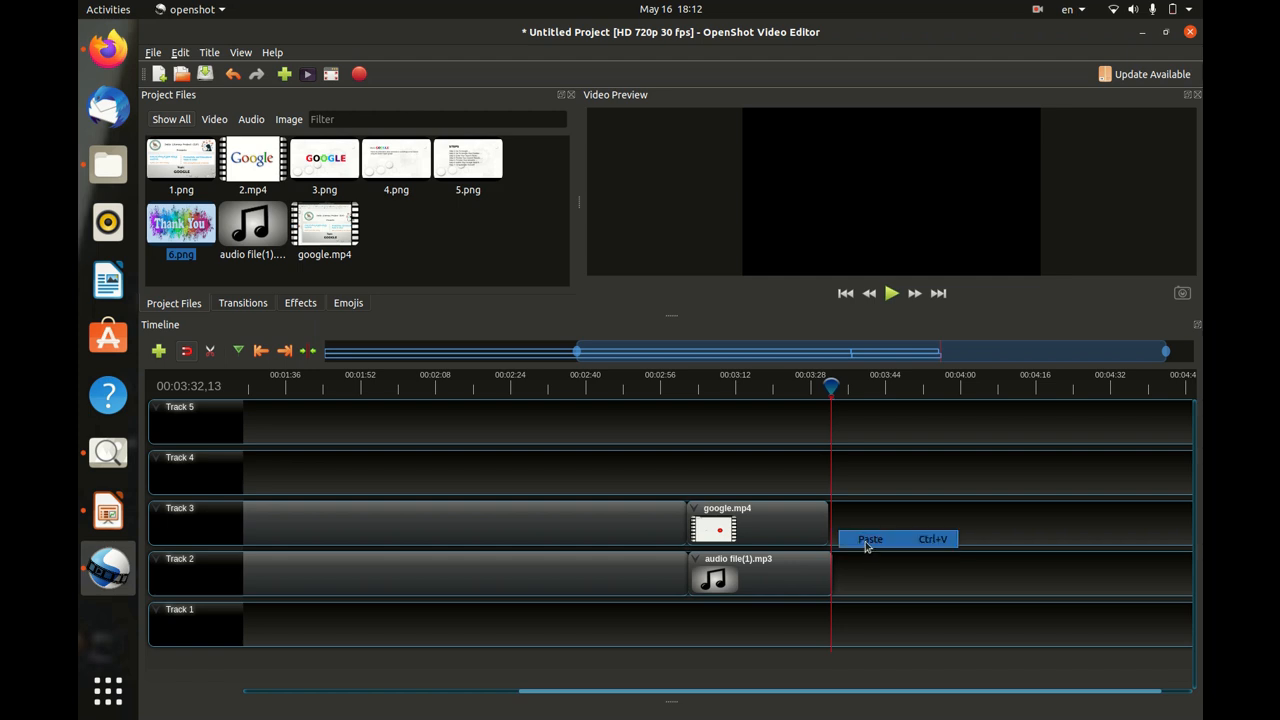
click(866, 545)
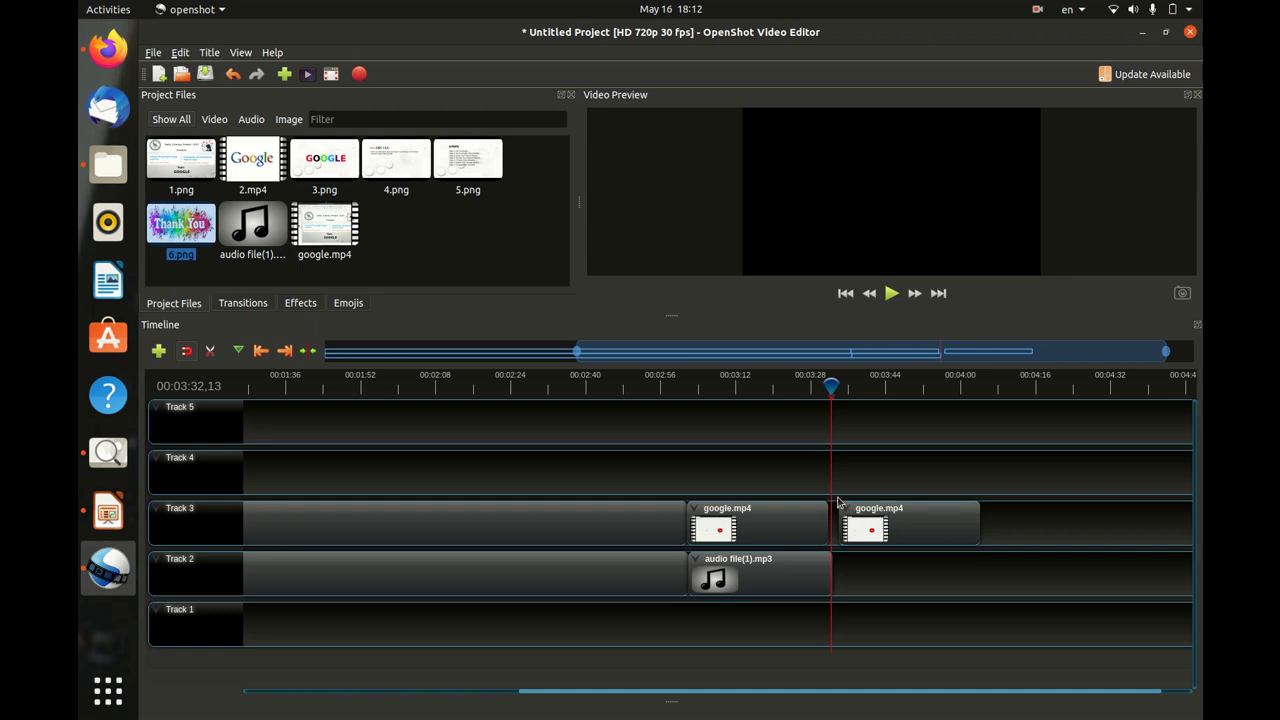
right_click(846, 509)
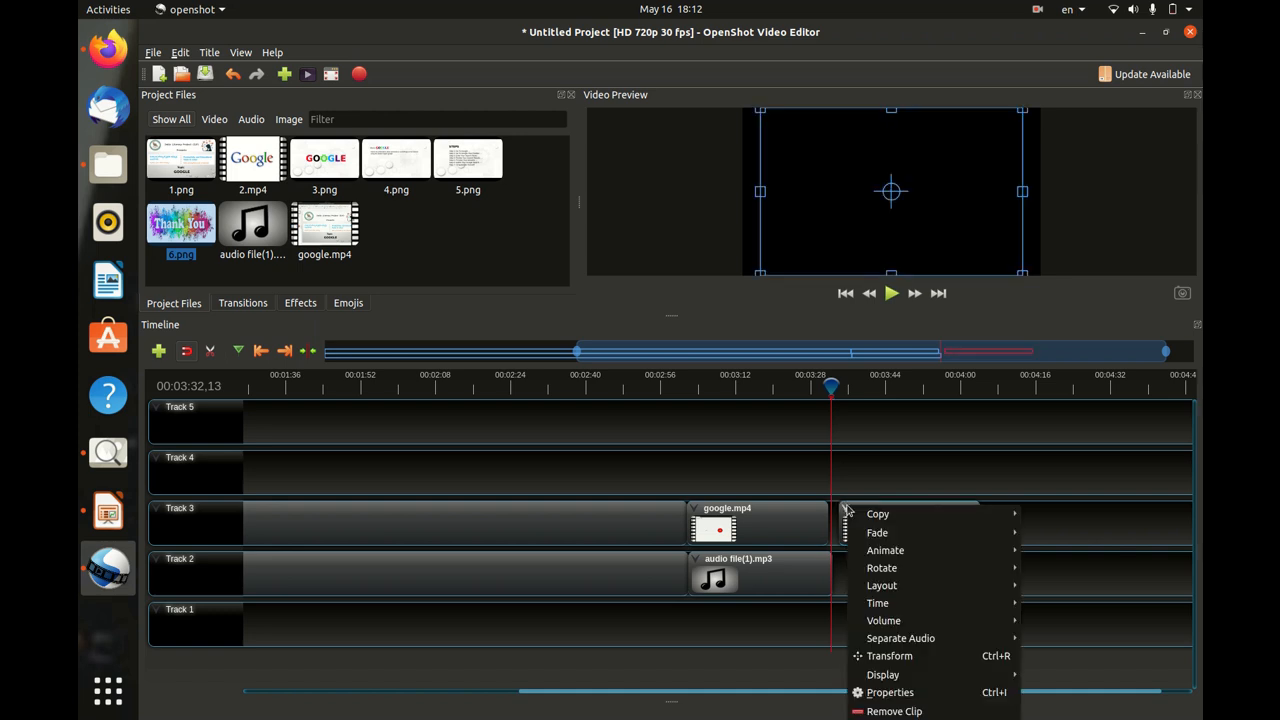
click(880, 711)
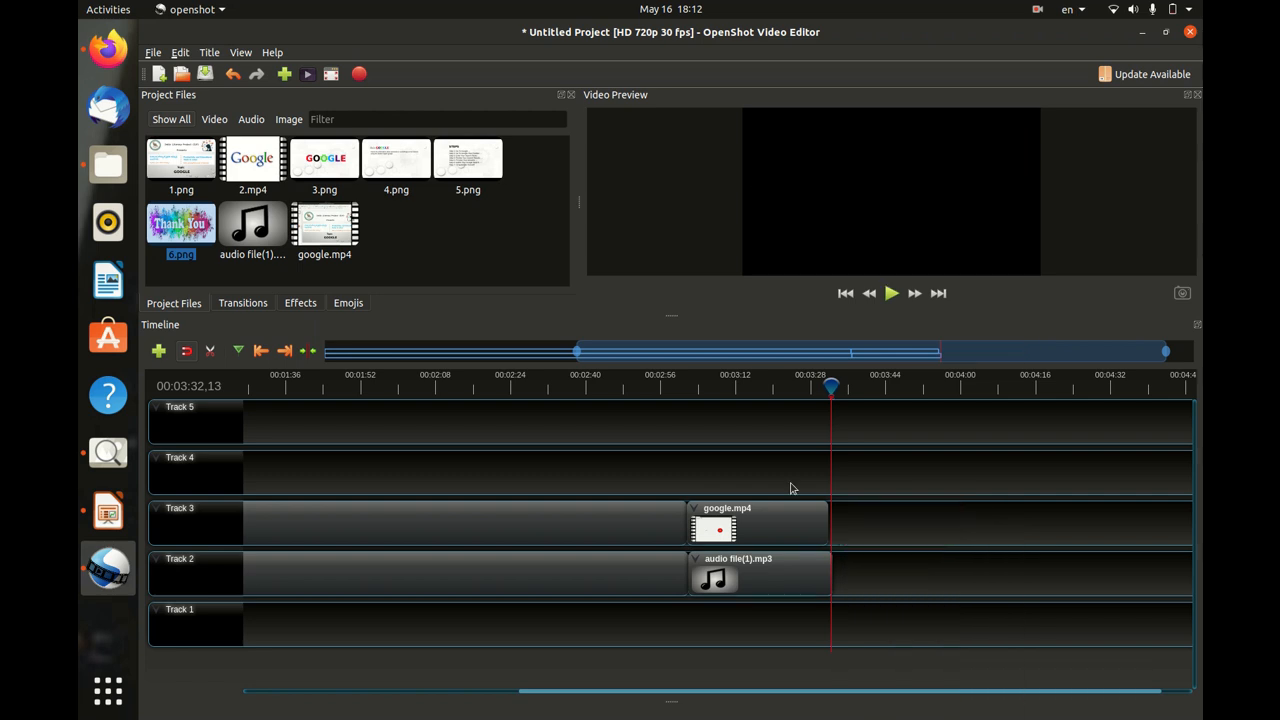
- Play the timeline from about 00:03:00 across the cut to review the join between the segments
drag(830, 386, 677, 386)
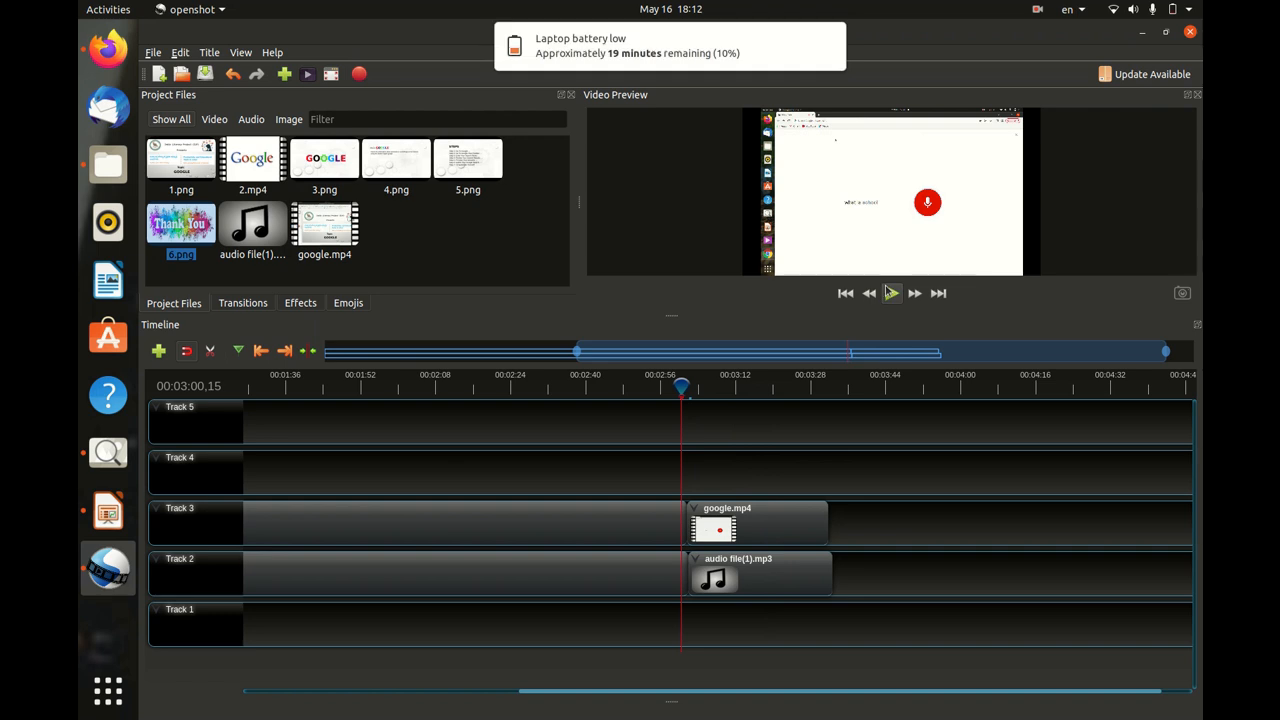
click(891, 293)
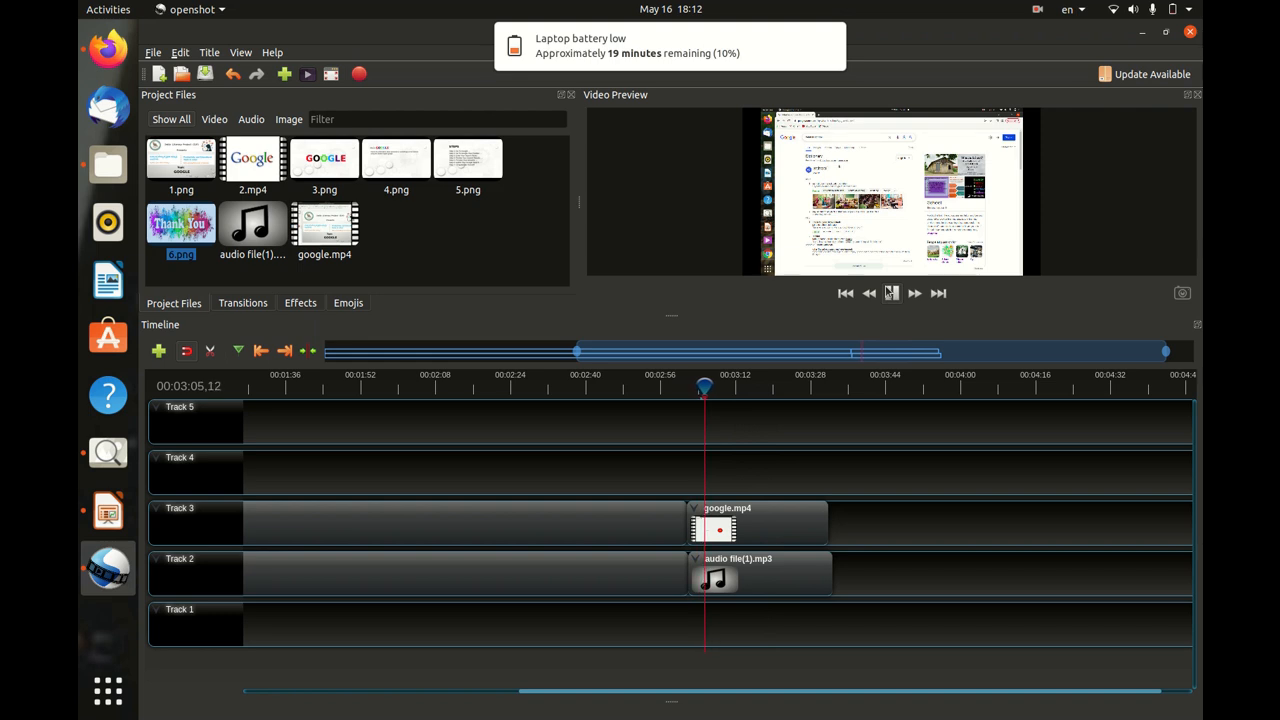
click(891, 293)
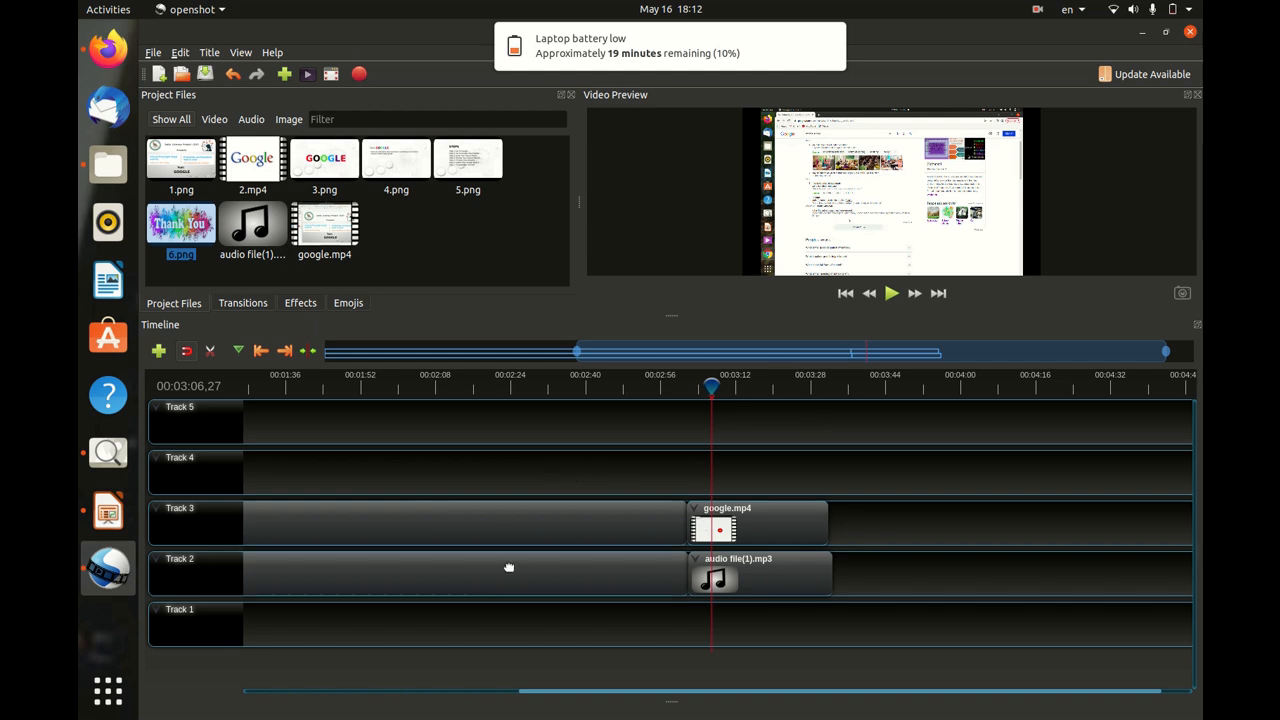
scroll(495, 505, up, 5)
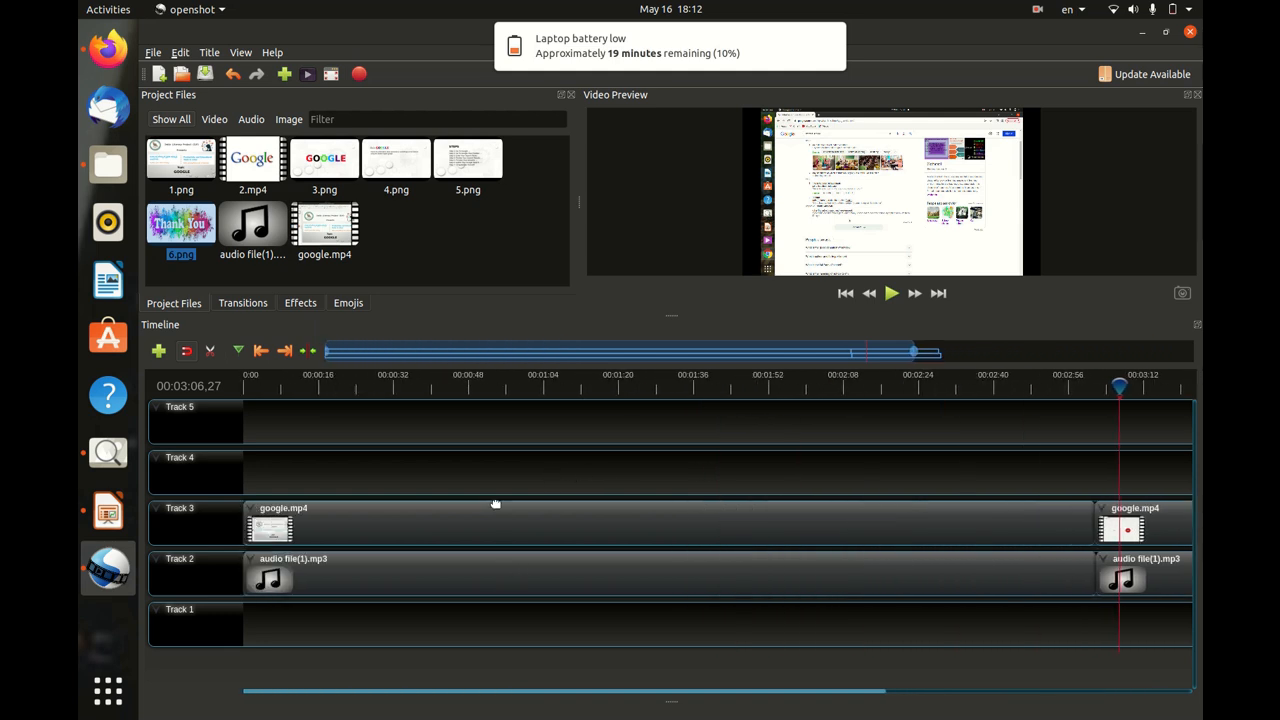